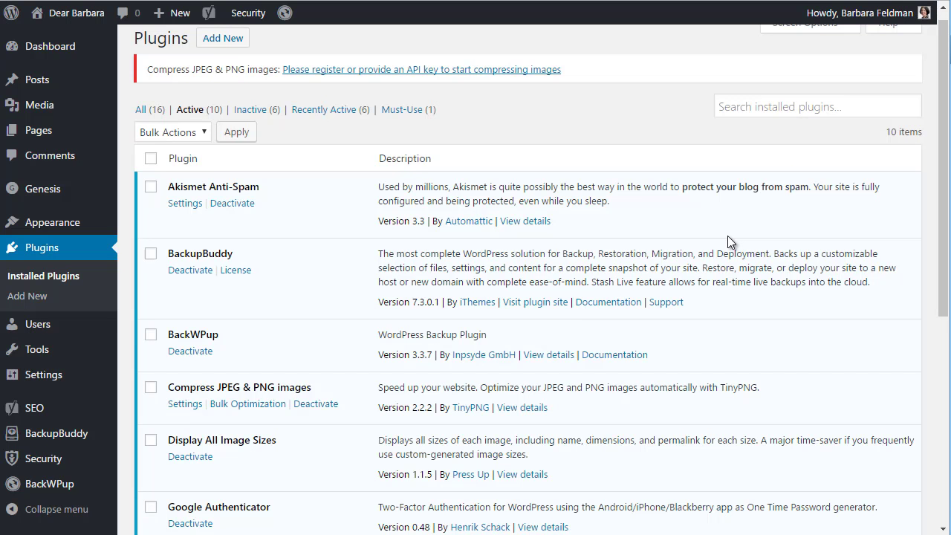
Open the settings of the Compress JPEG & PNG images plugin
left_click(184, 405)
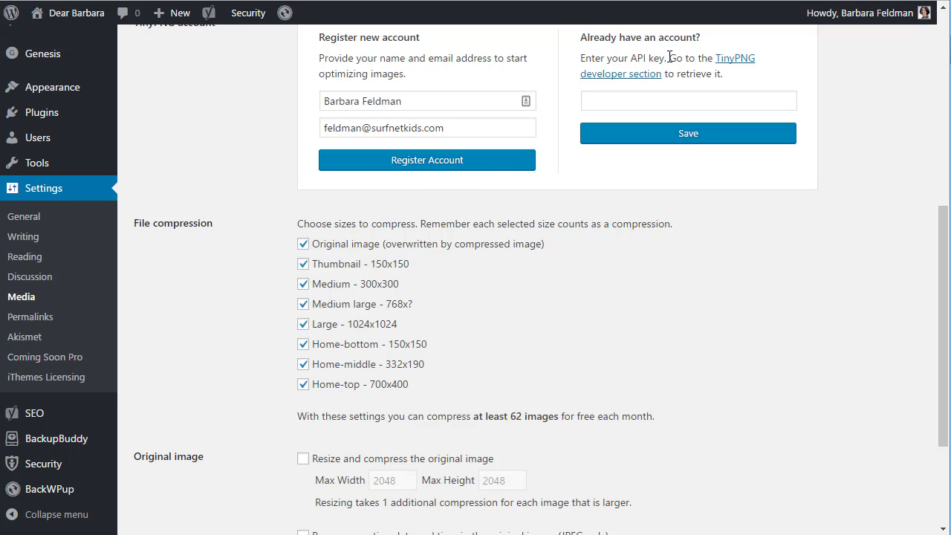
Select the field for an existing TinyPNG API key
left_click(652, 98)
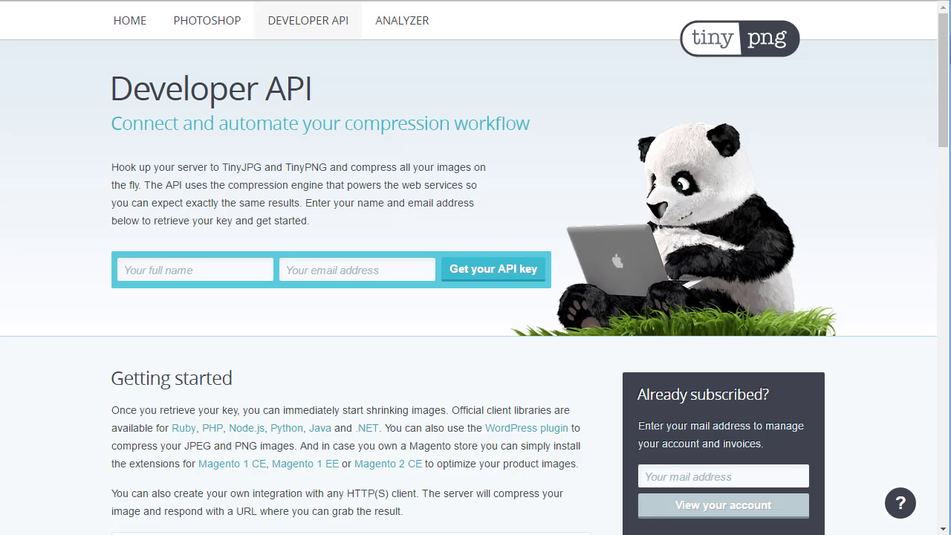
Set the TinyPNG price calculator to 40 000 images ($145.50/month), then return to the API key field
left_click_drag(944, 80, 943, 357)
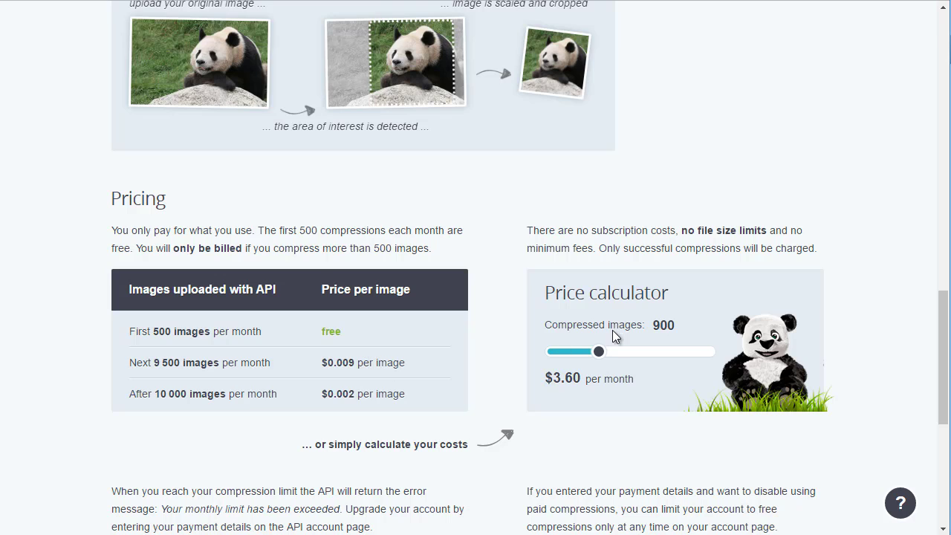
left_click_drag(598, 356, 638, 357)
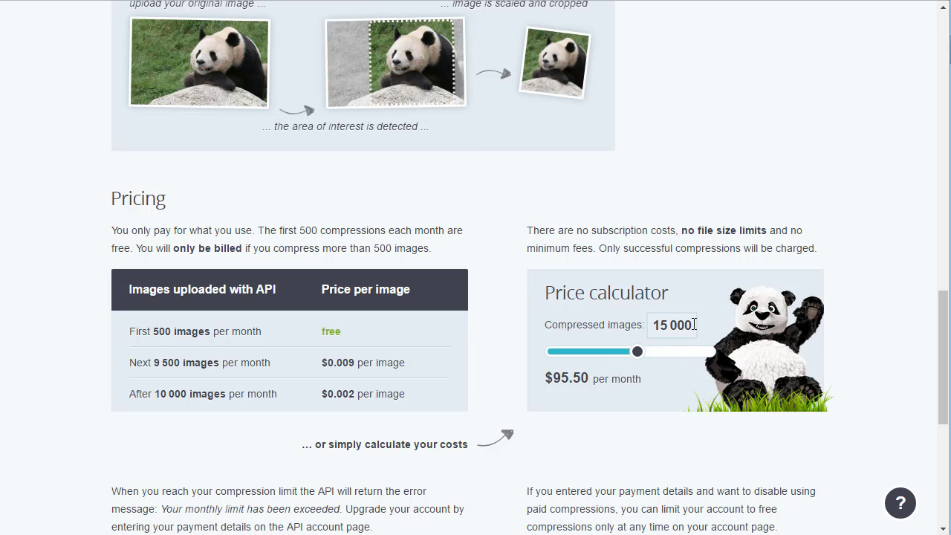
mouse_move(636, 351)
left_mouse_down()
mouse_move(609, 351)
mouse_move(650, 351)
left_mouse_up()
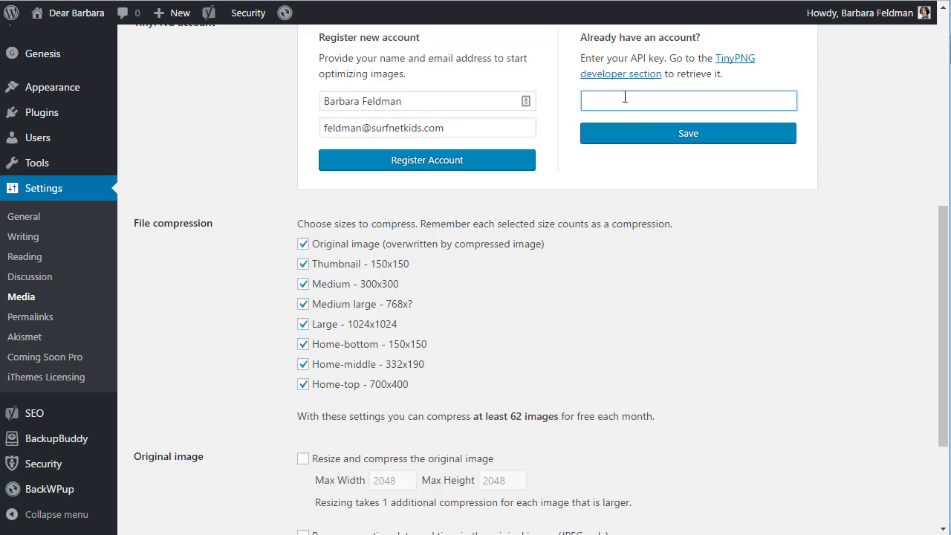
left_click(624, 98)
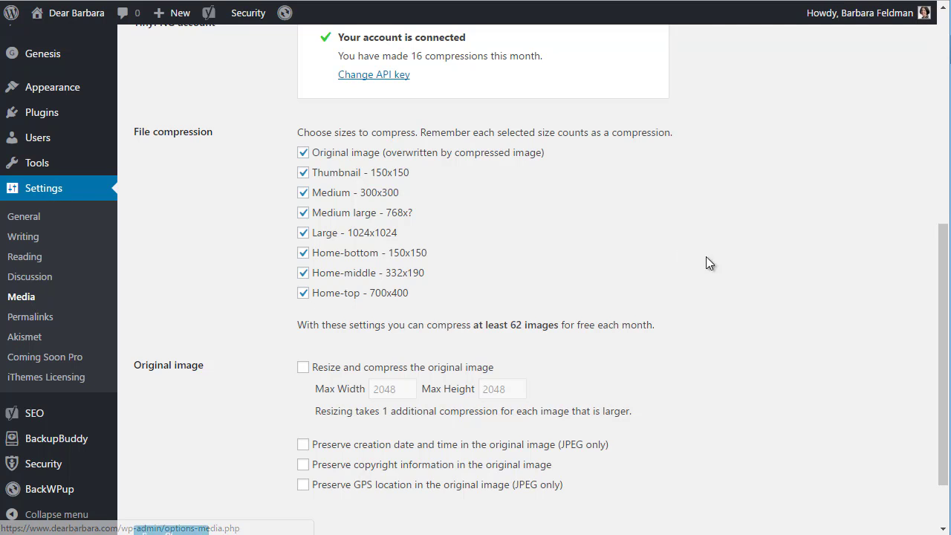
Stop compressing the Home-middle image size
scroll(942, 298, "up", 1)
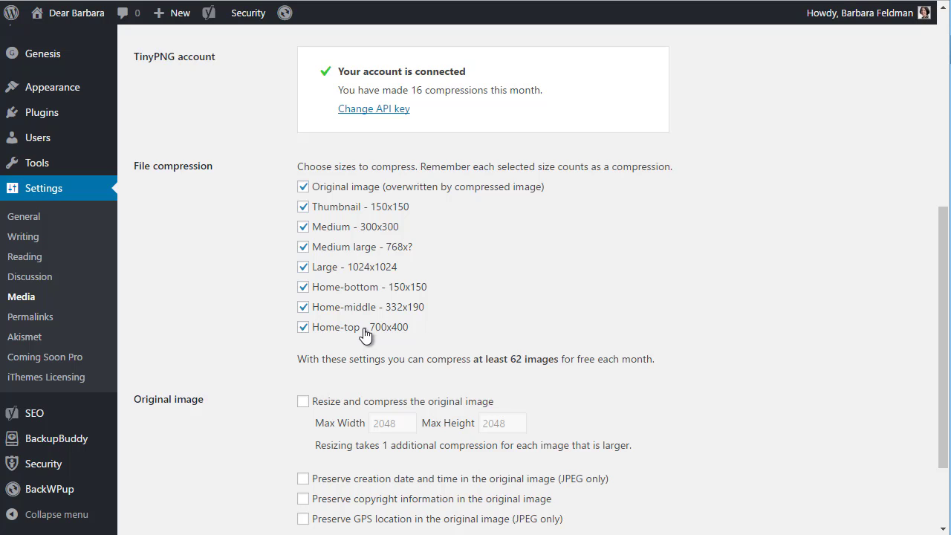
left_click(304, 309)
Exclude the Home-top, Medium and Thumbnail sizes from compression
left_click(304, 329)
left_click(304, 227)
left_click(310, 208)
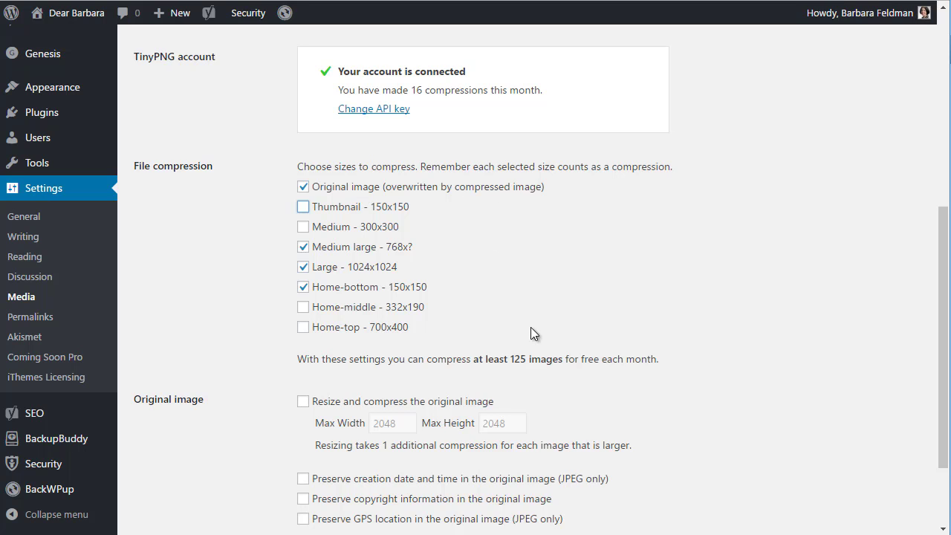
scroll(558, 258, "down", 2)
scroll(550, 245, "up", 3)
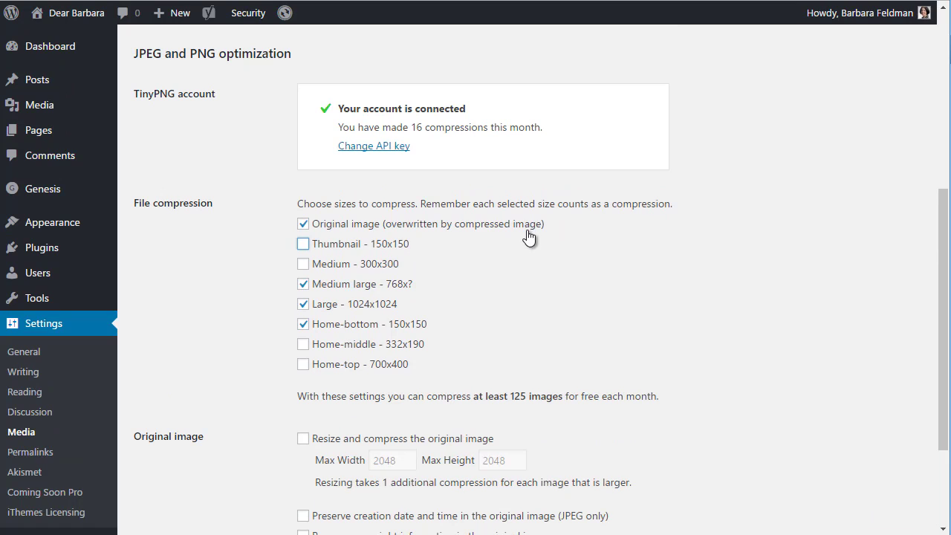
scroll(647, 334, "down", 1)
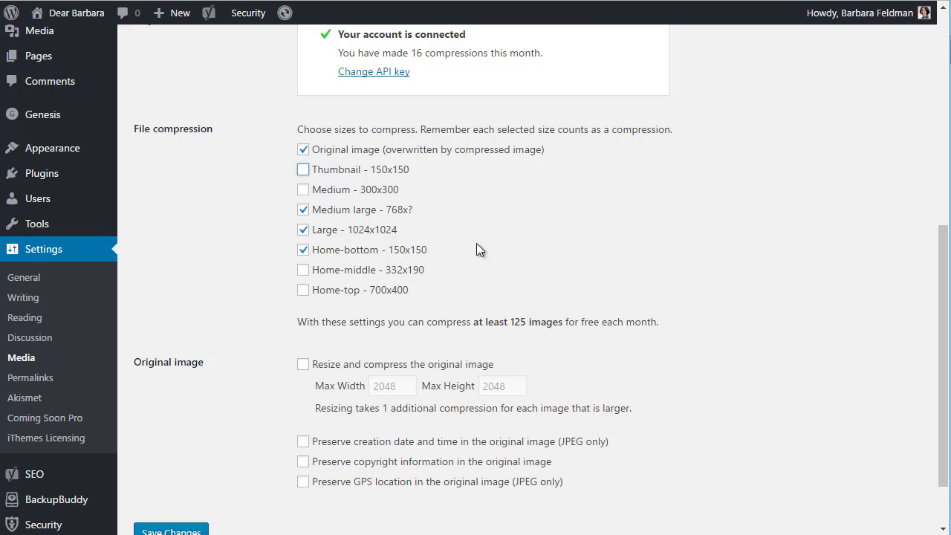
scroll(667, 291, "down", 1)
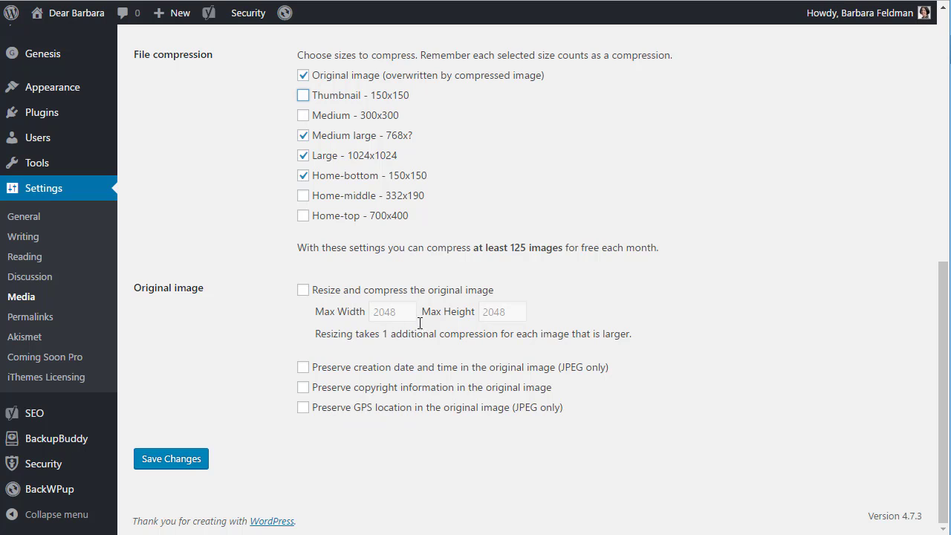
scroll(673, 356, "up", 1)
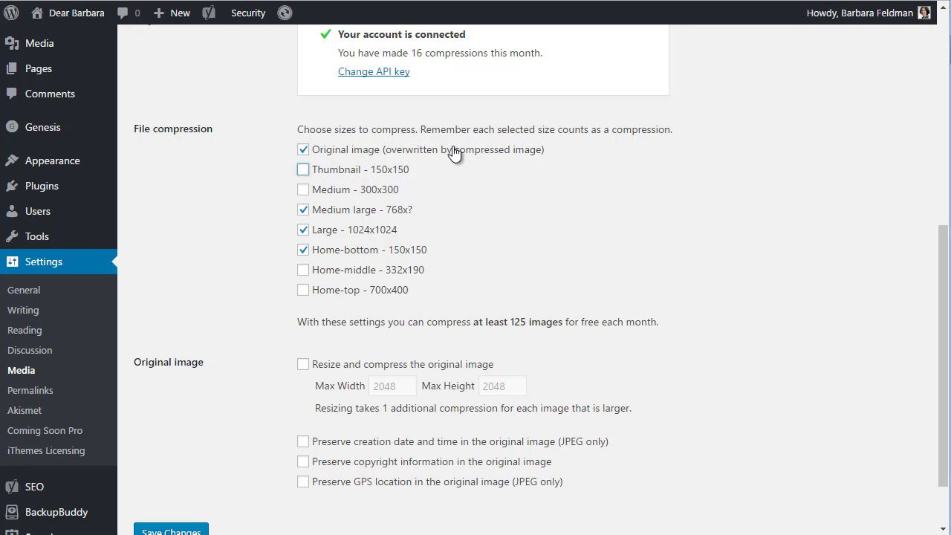
View the Media Library, then go back to the compression settings page
mouse_move(76, 42)
left_click(176, 57)
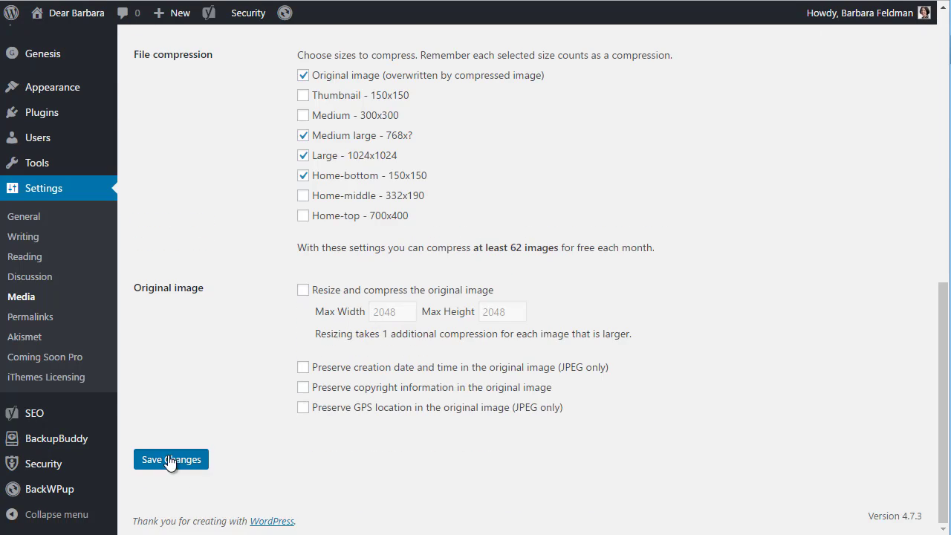
left_click(176, 458)
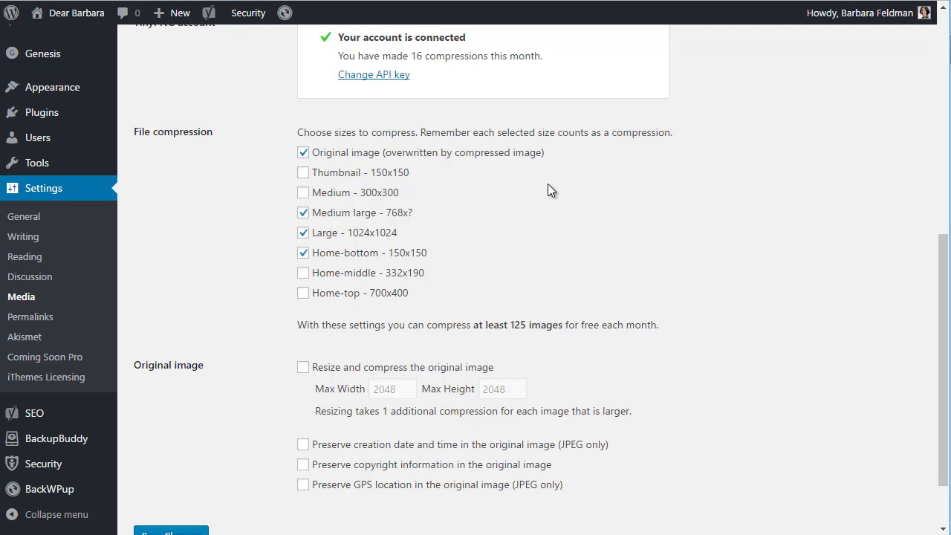
Save the reduced four-size compression selection in Media settings and go to the Media Library
scroll(393, 234, "down", 1)
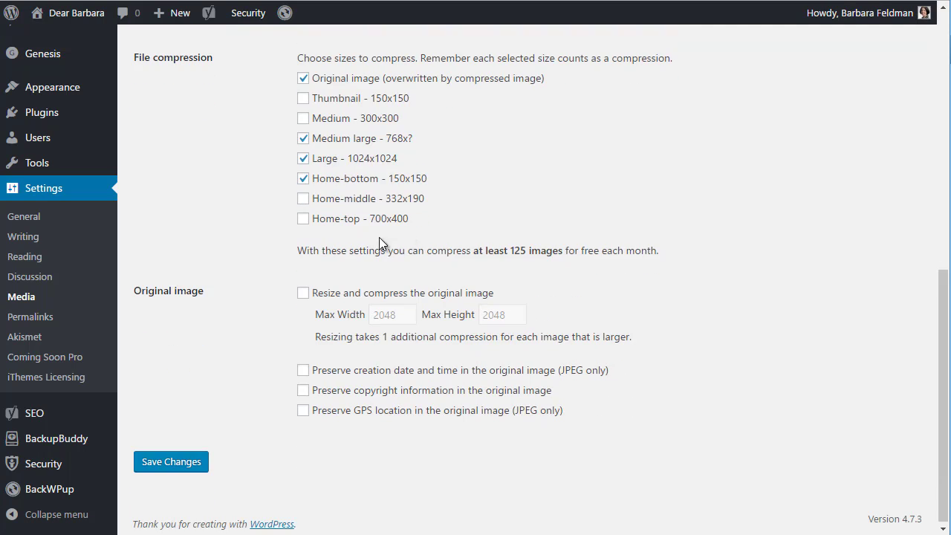
left_click(192, 462)
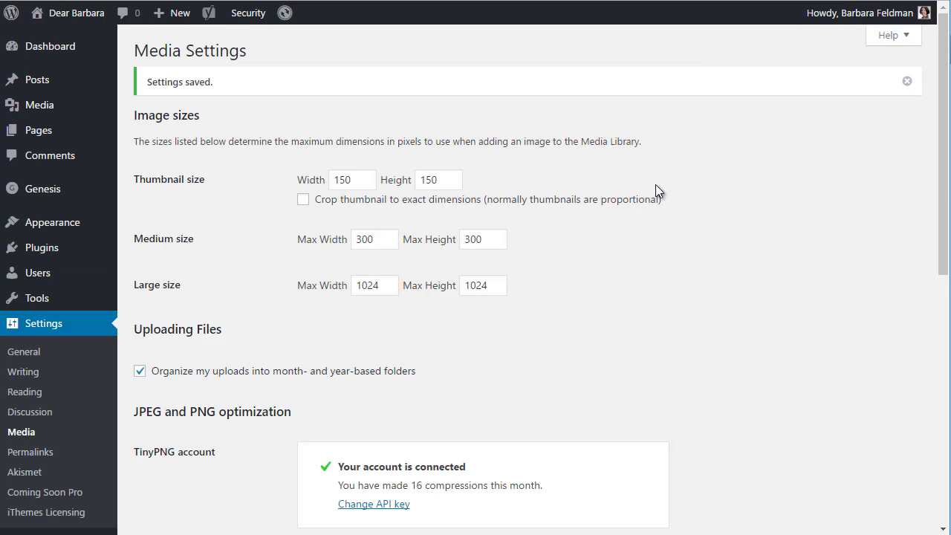
scroll(293, 450, "down", 2)
scroll(181, 355, "up", 2)
mouse_move(52, 105)
left_click(137, 109)
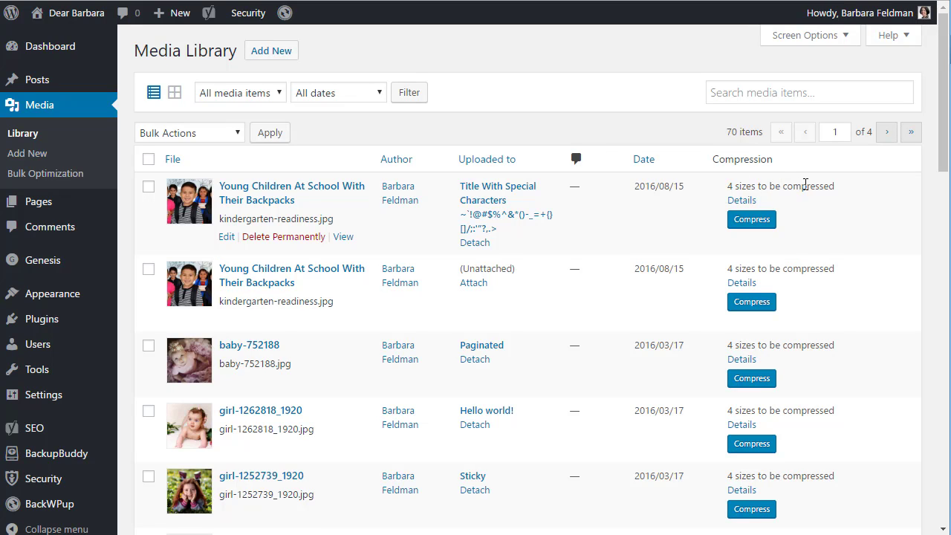
Show the compression details for the first kindergarten-readiness.jpg entry
left_click(743, 200)
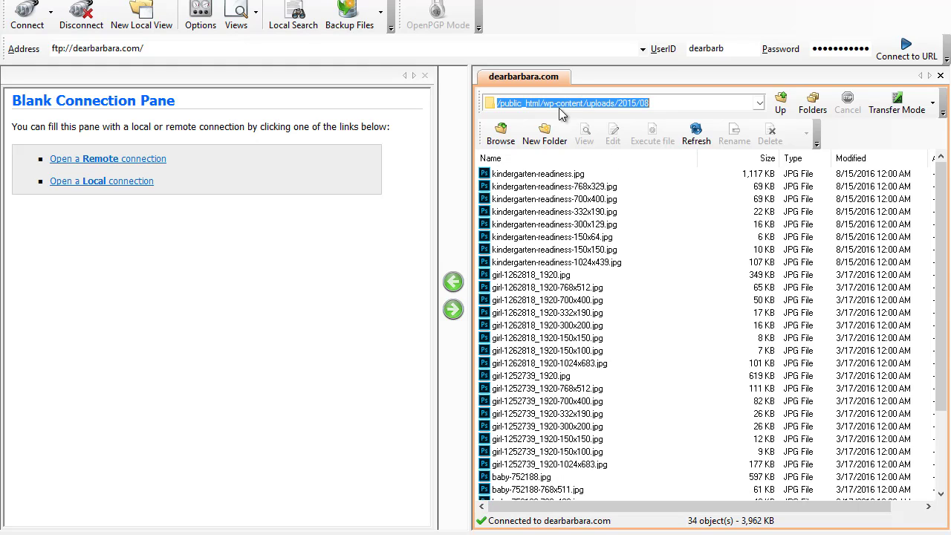
left_click(655, 103)
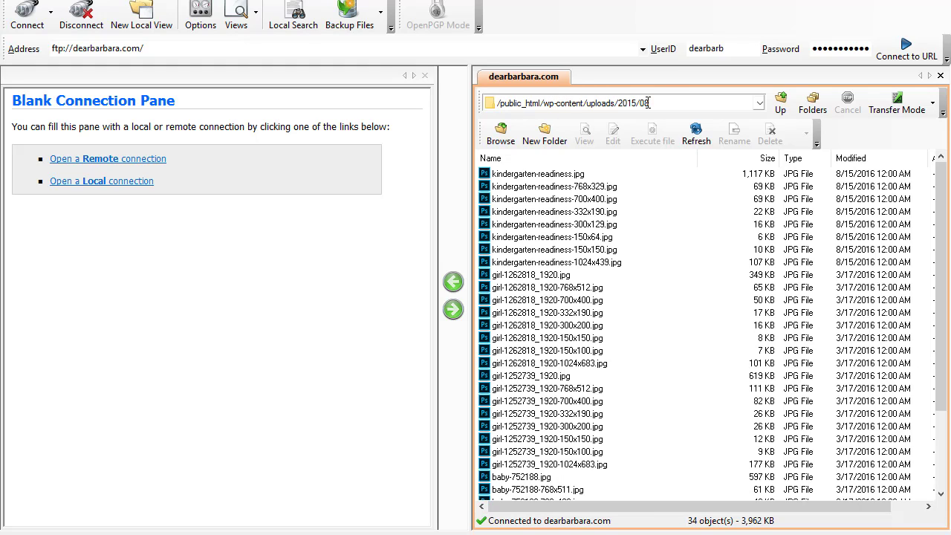
left_click(576, 178)
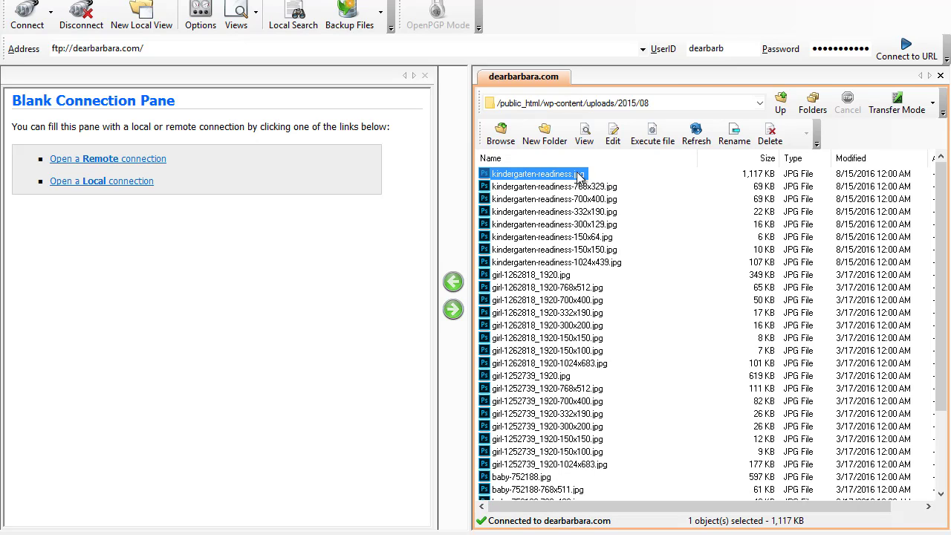
left_click(600, 188)
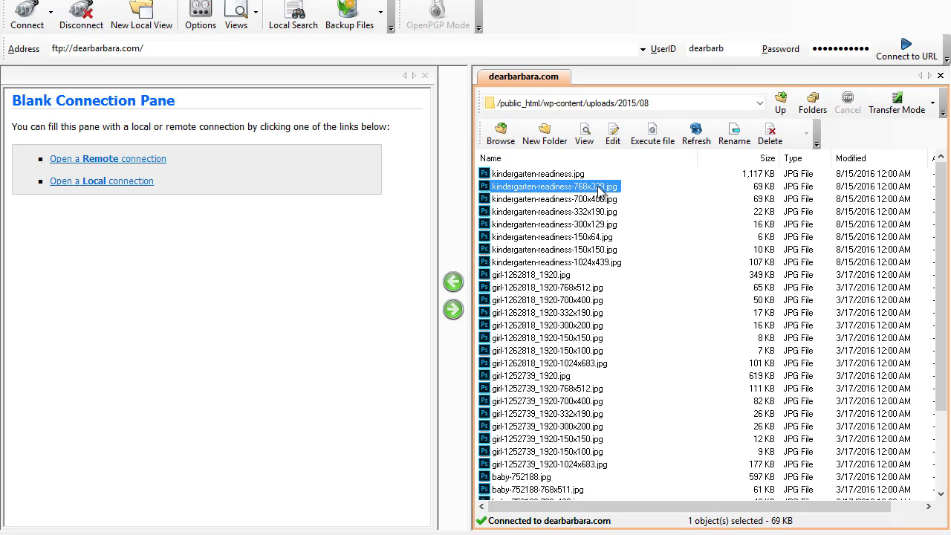
left_click(604, 202)
left_click(605, 213)
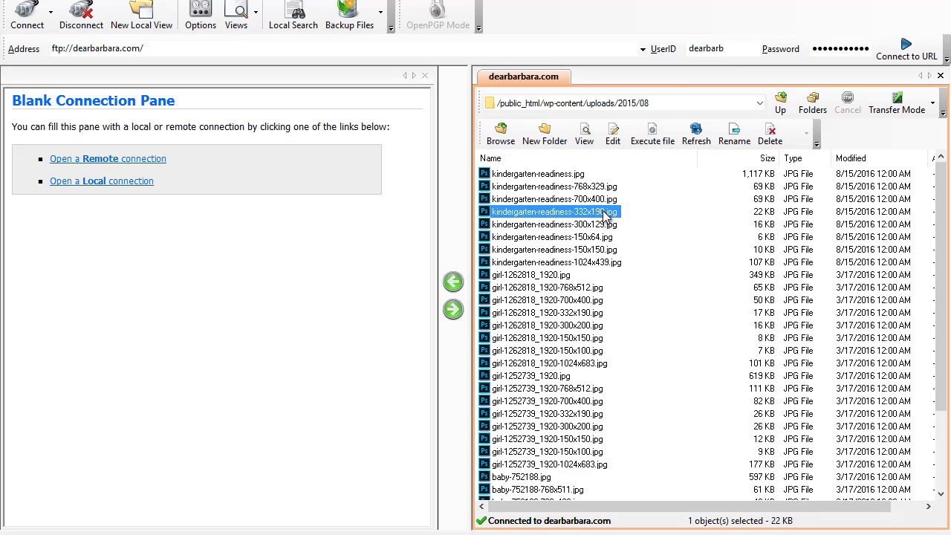
left_click(608, 224)
left_click(608, 238)
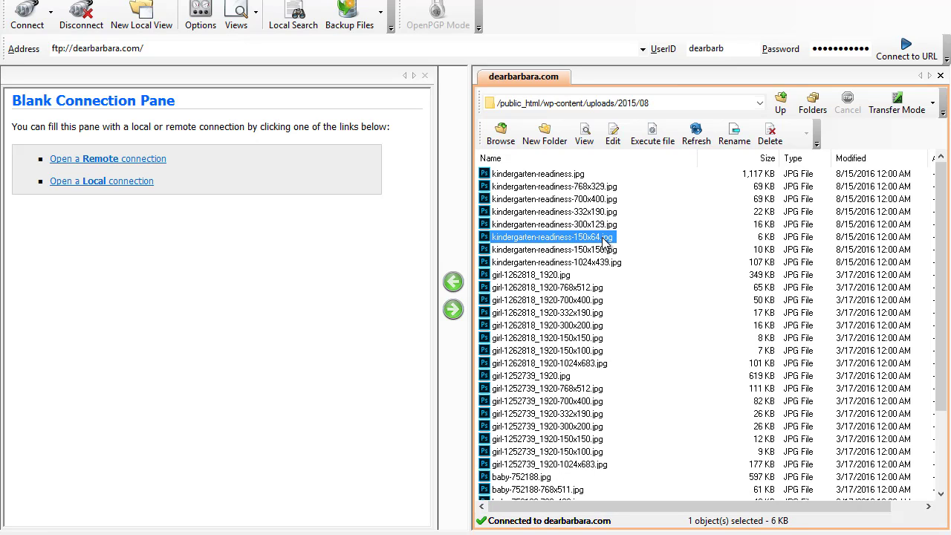
left_click(608, 251)
left_click(609, 264)
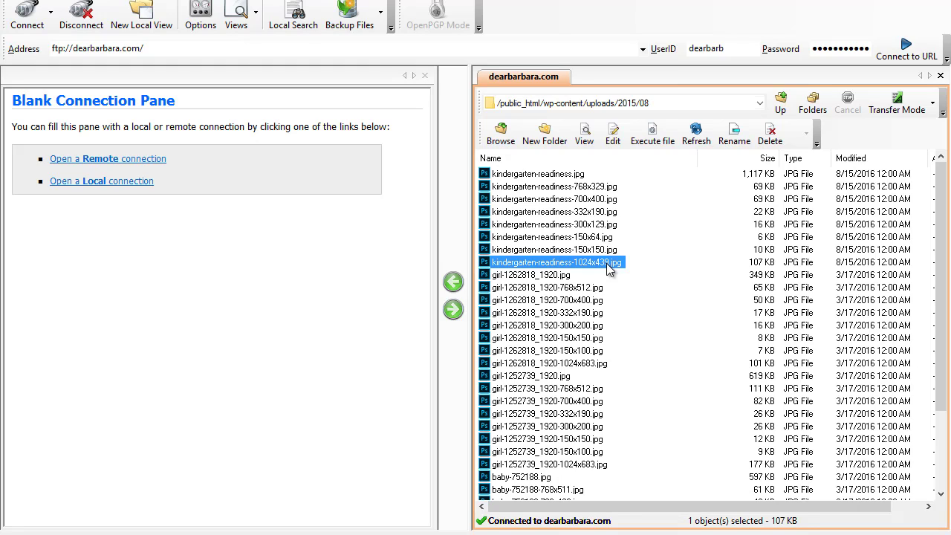
left_click(583, 188)
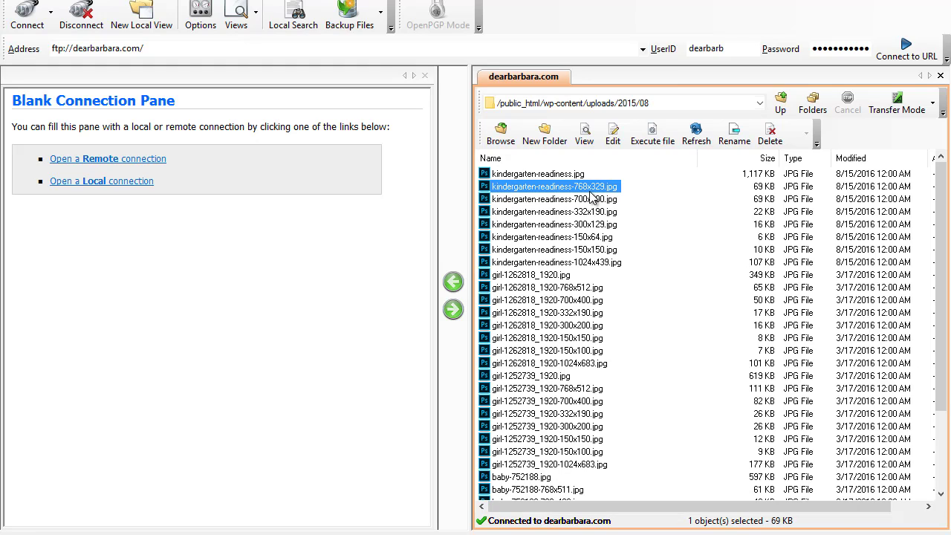
left_click(600, 263)
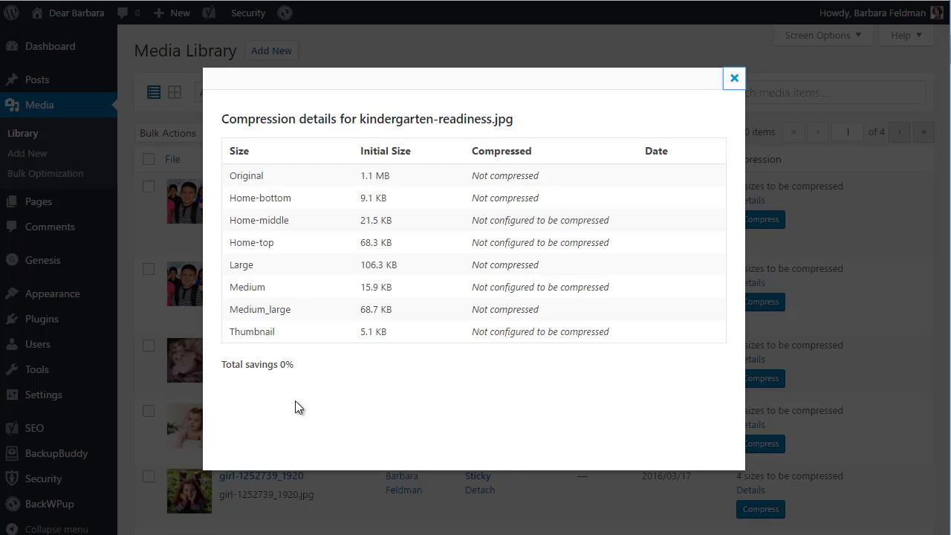
Compress the first kindergarten-readiness.jpg entry, achieving 57% savings across 4 sizes
left_click(734, 78)
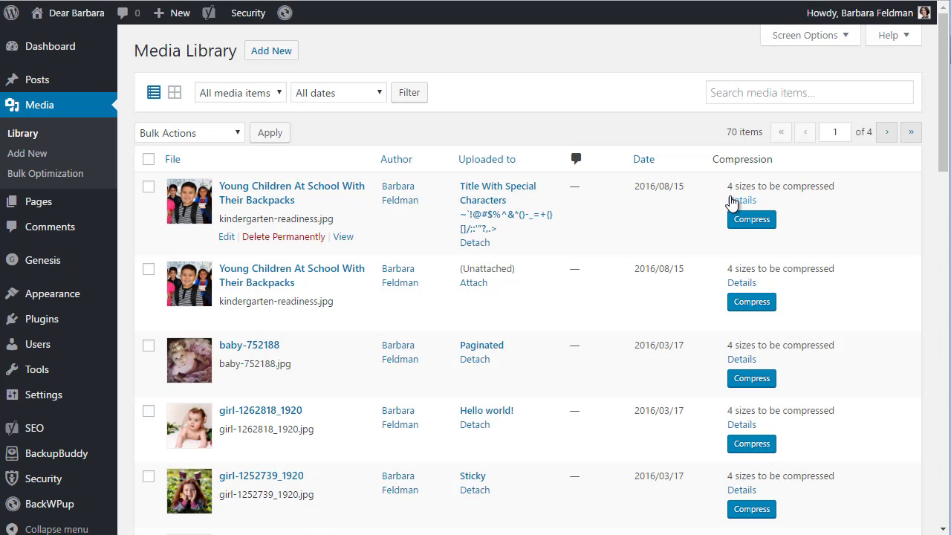
left_click(751, 220)
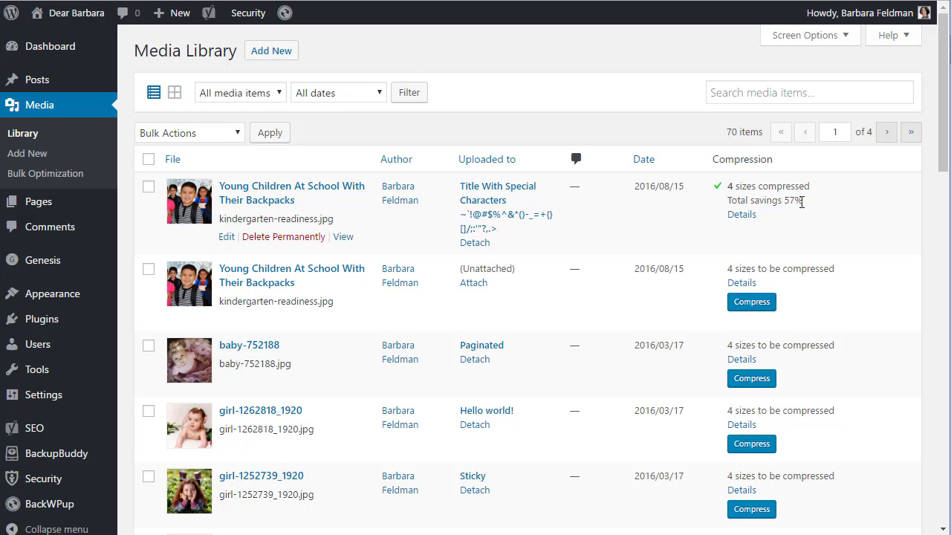
left_click(45, 173)
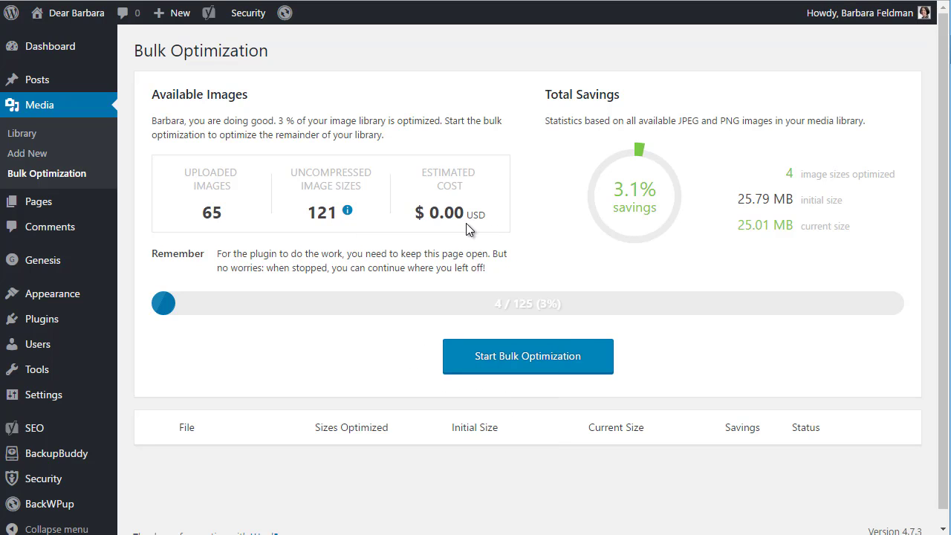
Start bulk optimization of all remaining Media Library images
left_click(554, 361)
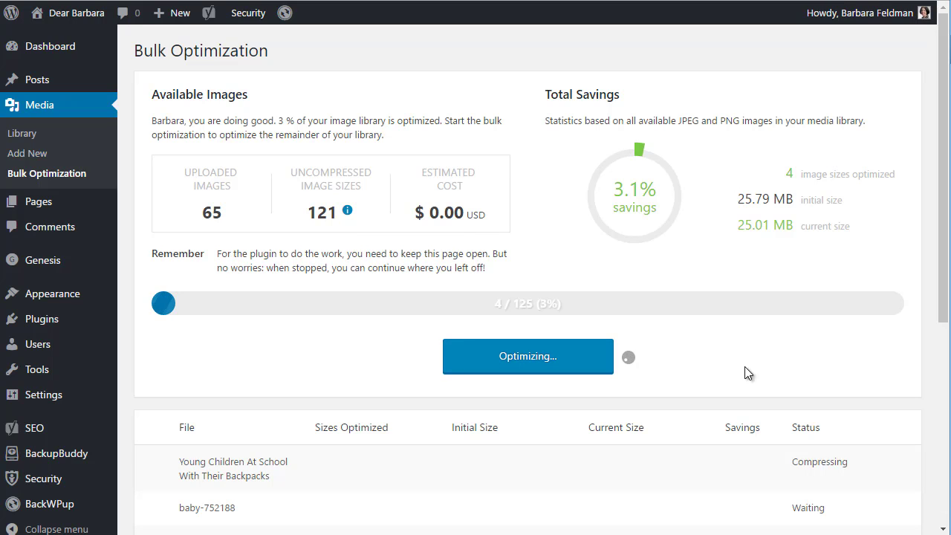
scroll(729, 375, "down", 3)
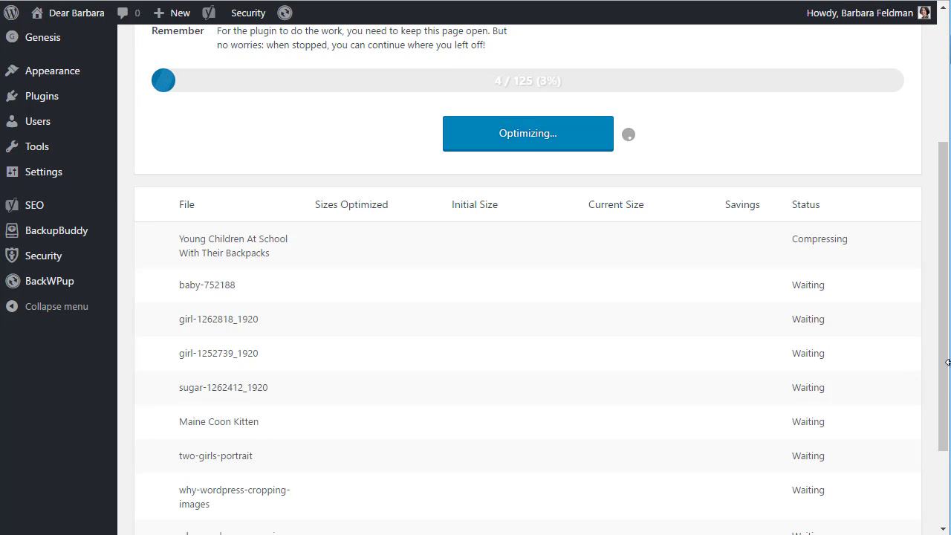
scroll(947, 443, "down", 2)
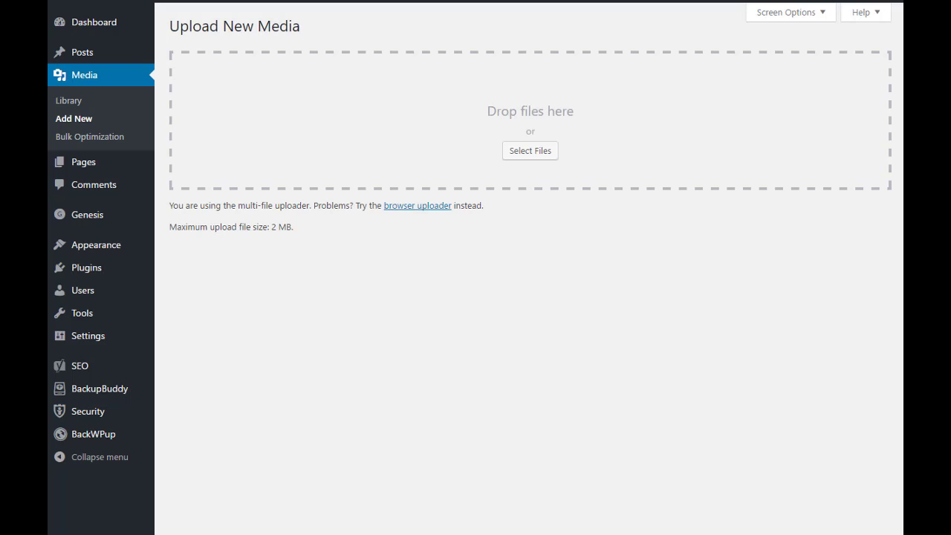